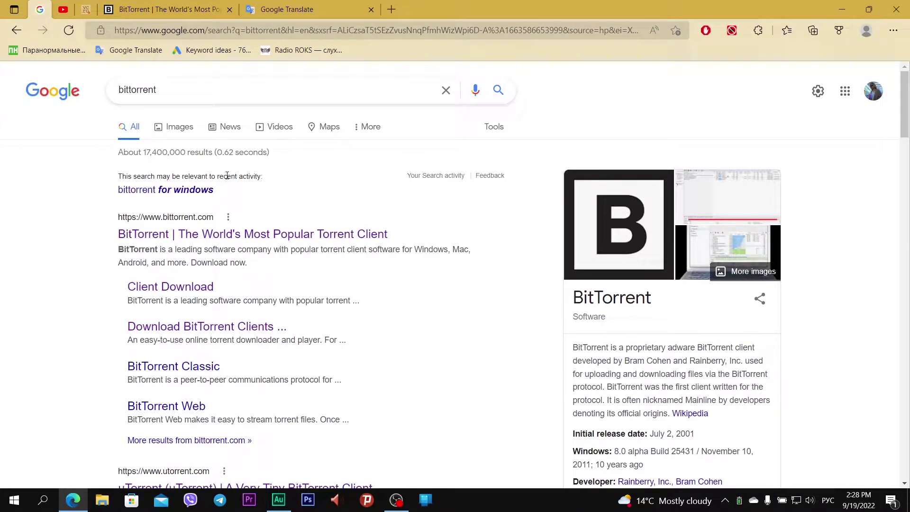
# Replace the previous Google query with a 'proxy online' search.
pyautogui.doubleClick(136, 89)
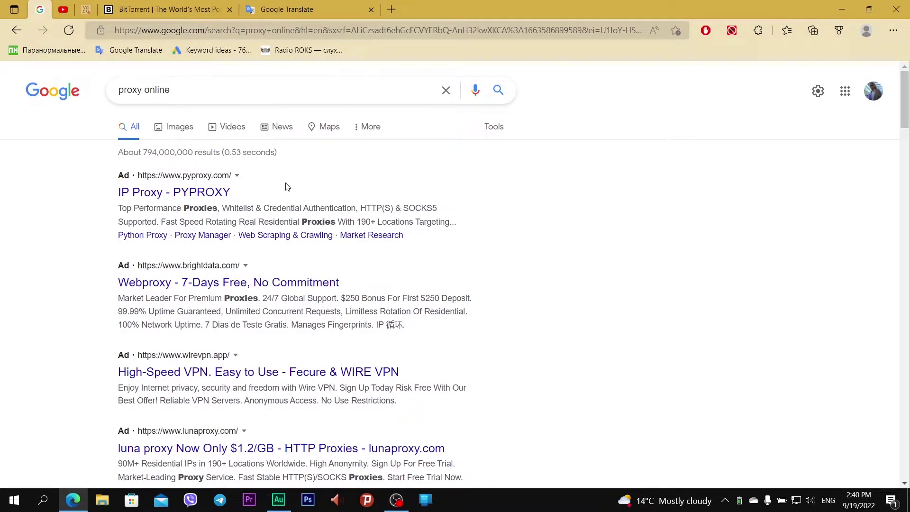
pyautogui.moveTo(248, 102); pyautogui.dragTo(108, 102)
pyautogui.scroll(-1, 285, 134)
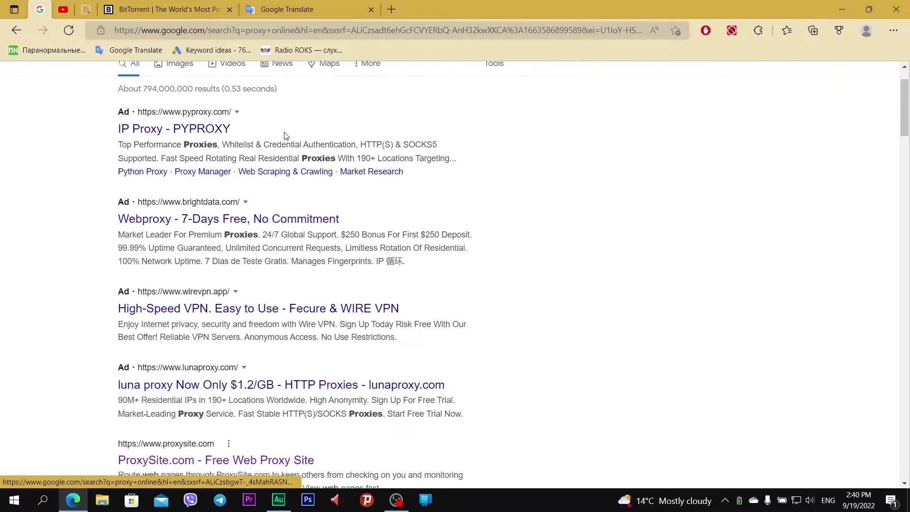
pyautogui.scroll(-5, 418, 227)
pyautogui.click(40, 153)
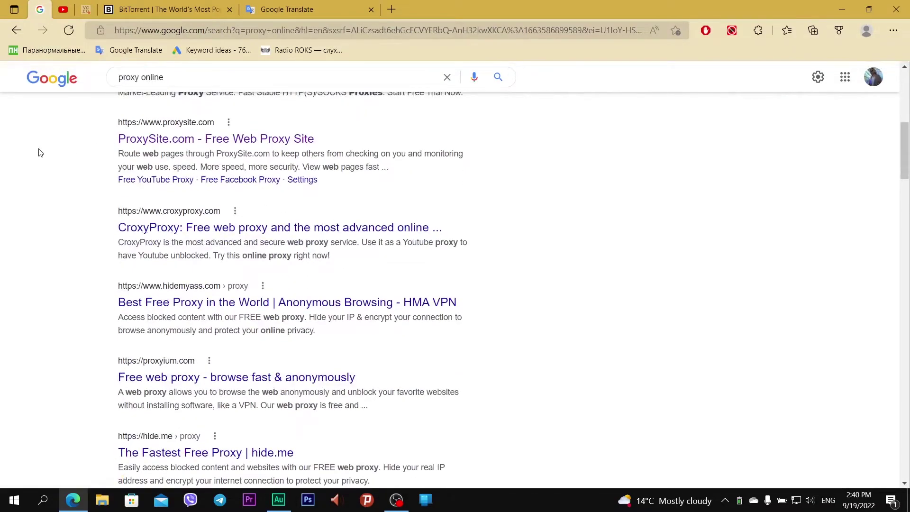
# Open ProxySite.com in a new tab and load bittorrent.com through the proxy.
pyautogui.rightClick(193, 139)
pyautogui.click(245, 143)
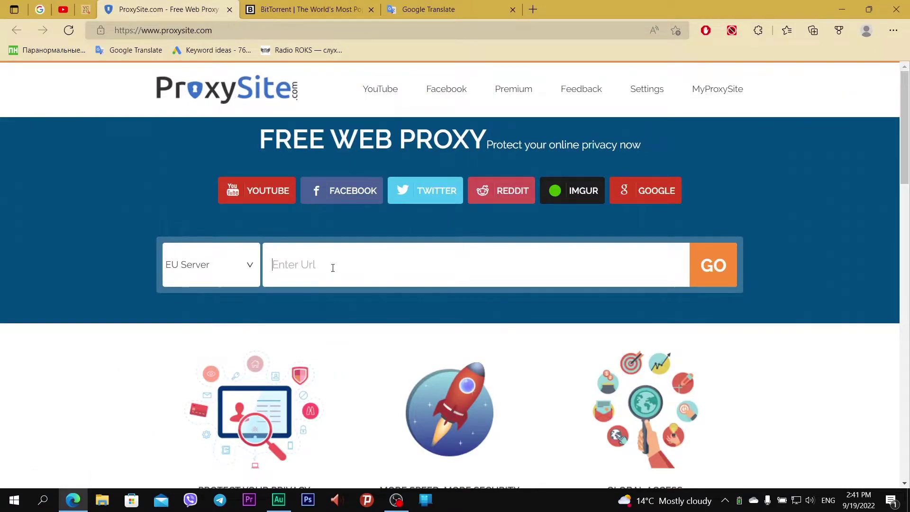
pyautogui.click(306, 9)
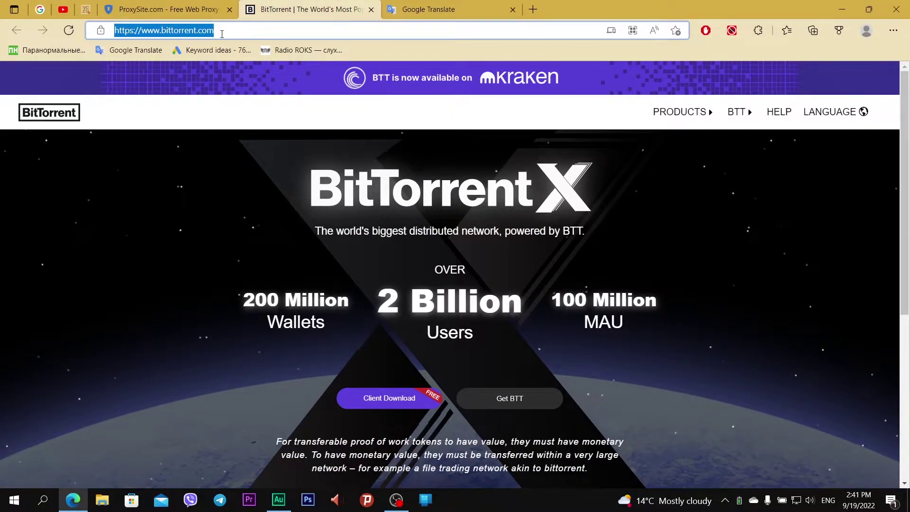
pyautogui.hotkey('ctrl', 'c')
pyautogui.hotkey('ctrl', 'shift', 'Tab')
pyautogui.click(282, 271)
pyautogui.hotkey('ctrl', 'v')
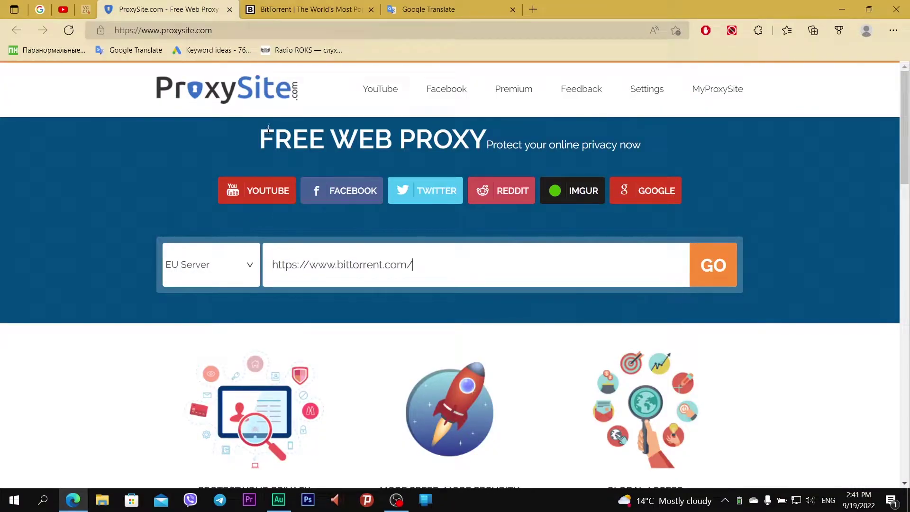
pyautogui.click(714, 267)
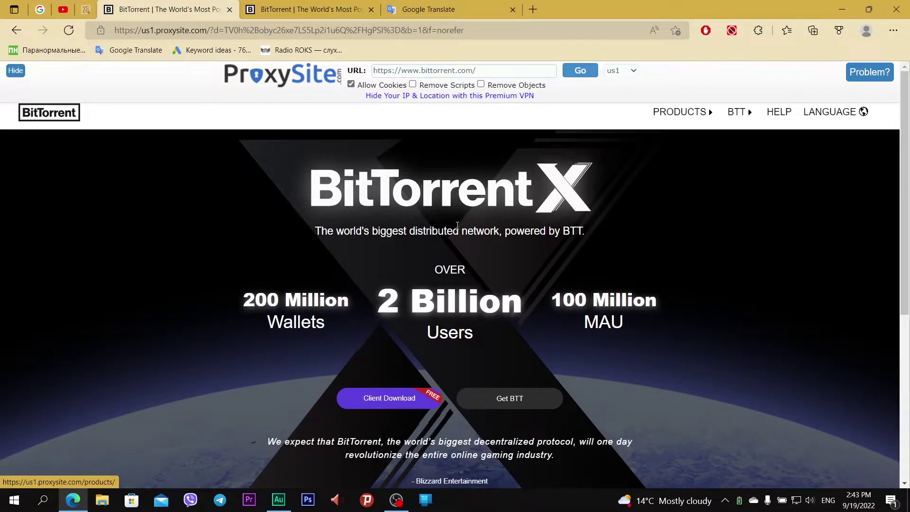
# Open the BitTorrent Client Download page from the proxied homepage.
pyautogui.click(416, 397)
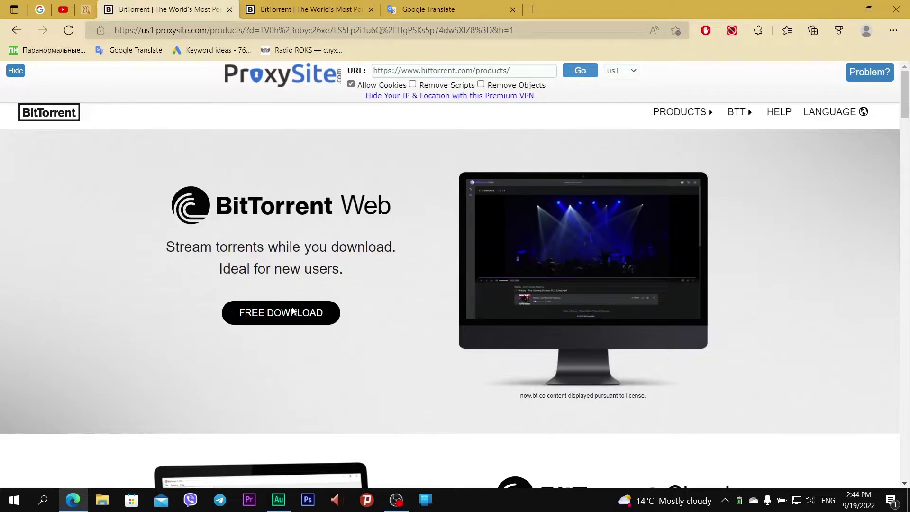
pyautogui.scroll(-3, 373, 287)
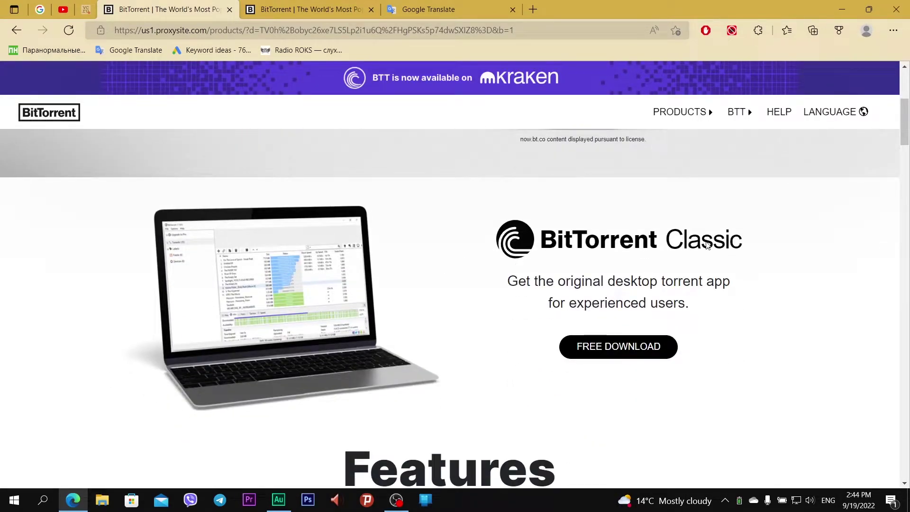
pyautogui.scroll(-3, 541, 345)
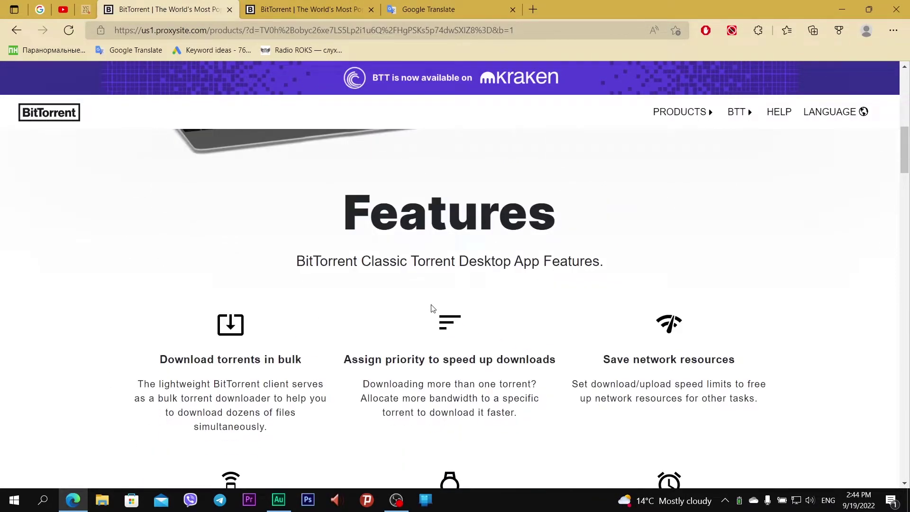
pyautogui.scroll(3, 431, 309)
pyautogui.scroll(3, 215, 202)
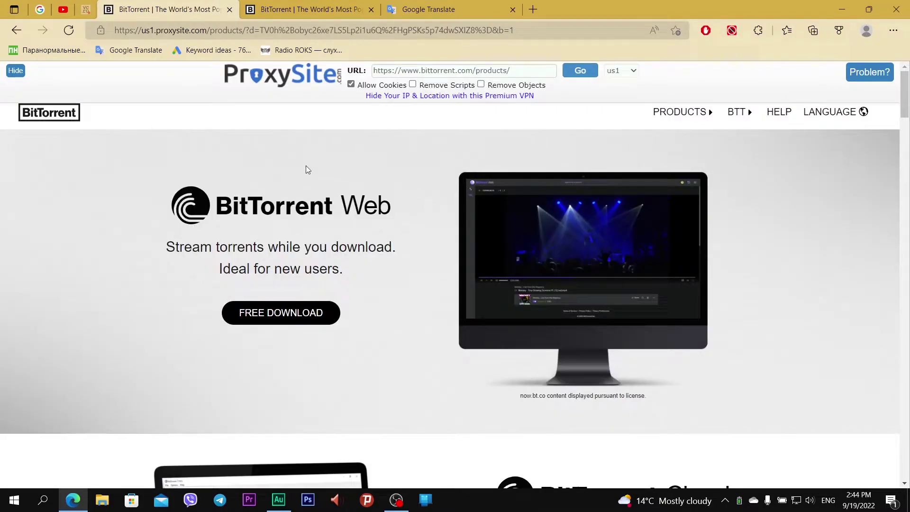
pyautogui.scroll(-3, 284, 321)
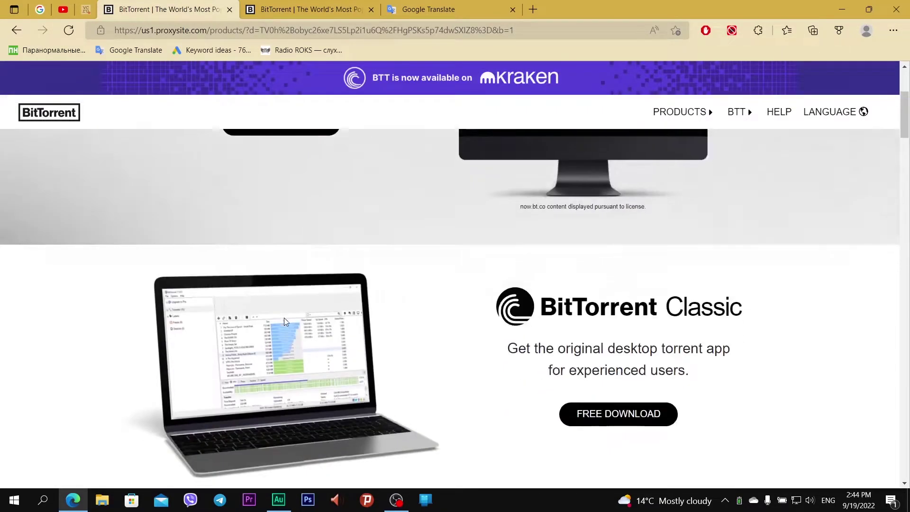
pyautogui.scroll(-1, 432, 249)
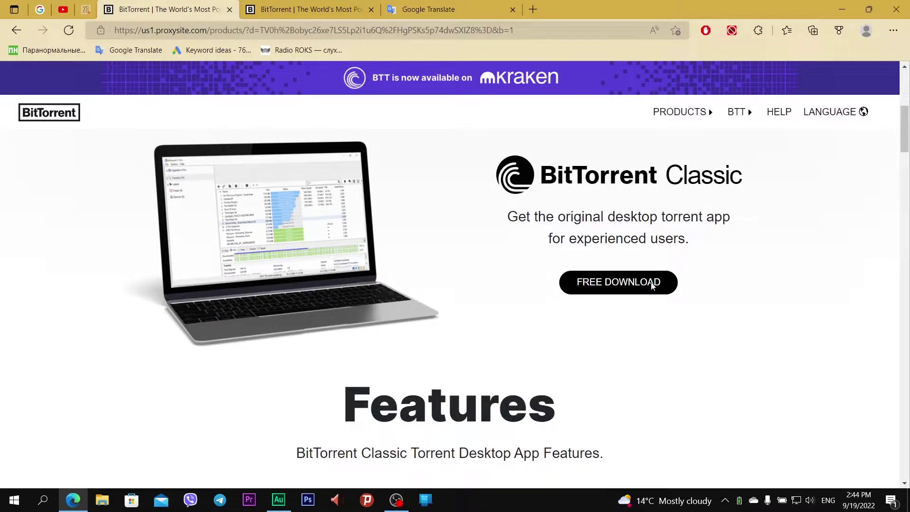
# Download the free Basic BitTorrent Classic installer, bittorrent_installer.exe (19.7 MB).
pyautogui.click(634, 283)
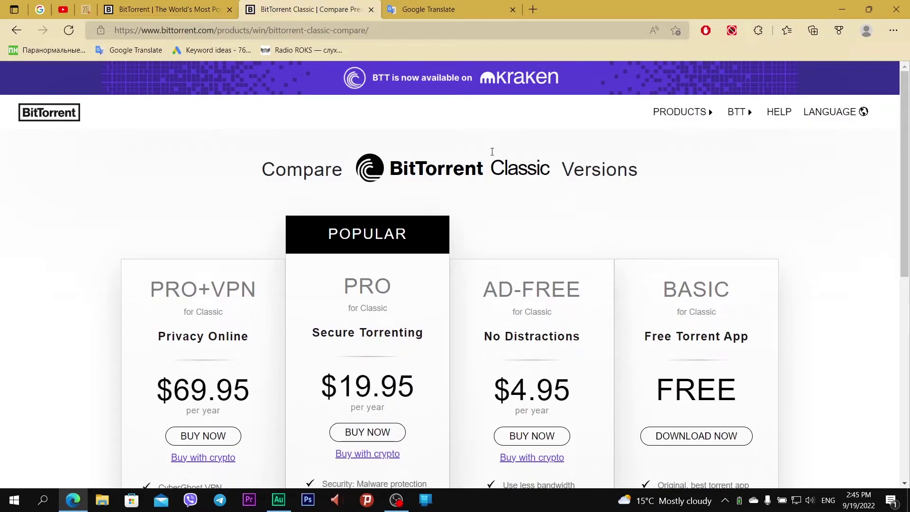
pyautogui.moveTo(562, 171); pyautogui.dragTo(629, 172)
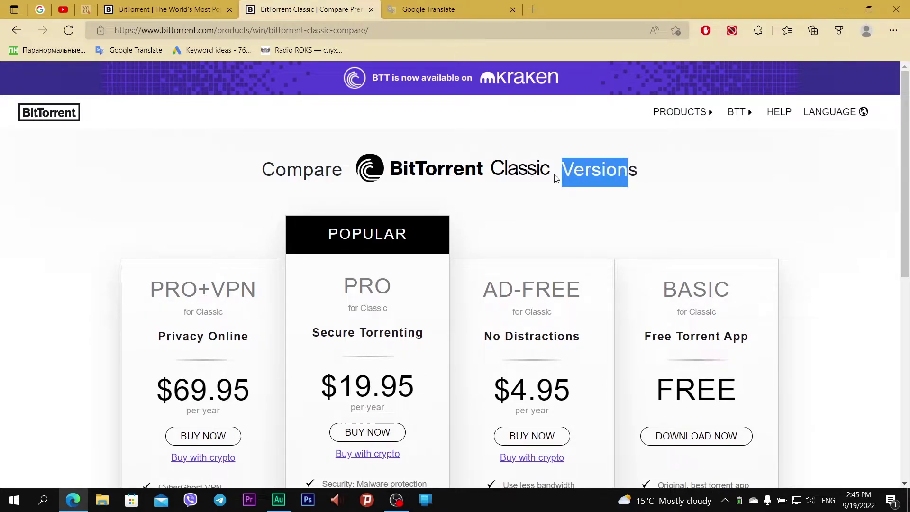
pyautogui.click(150, 211)
pyautogui.scroll(-1, 671, 175)
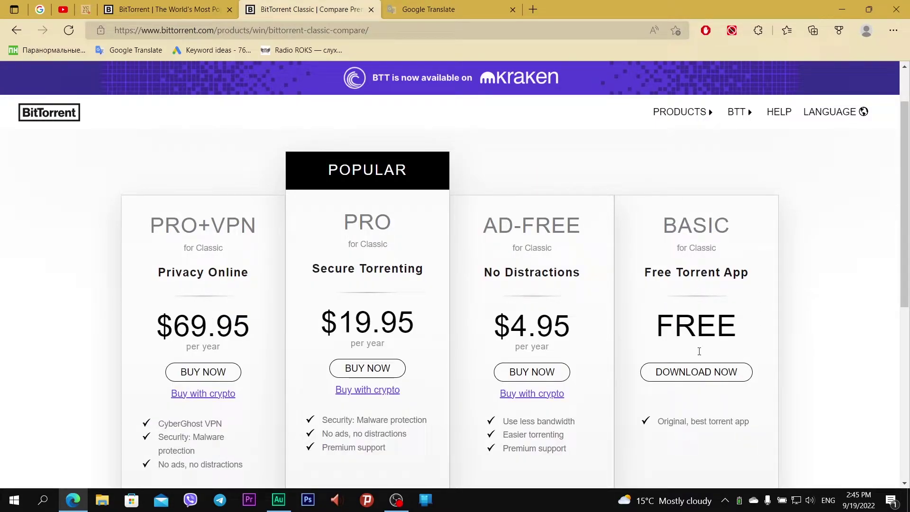
pyautogui.moveTo(553, 232); pyautogui.dragTo(535, 234)
pyautogui.click(480, 185)
pyautogui.click(720, 378)
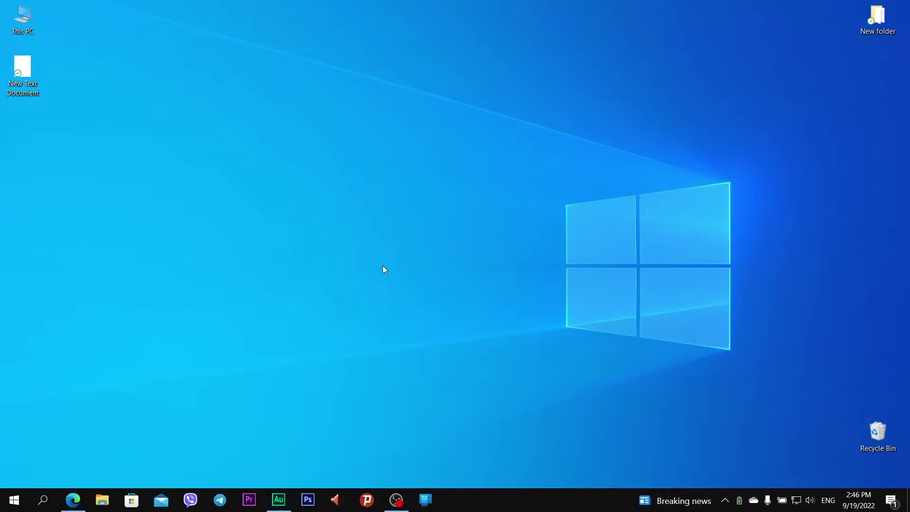
# Select bittorrent_installer in File Explorer's Downloads folder.
pyautogui.click(100, 501)
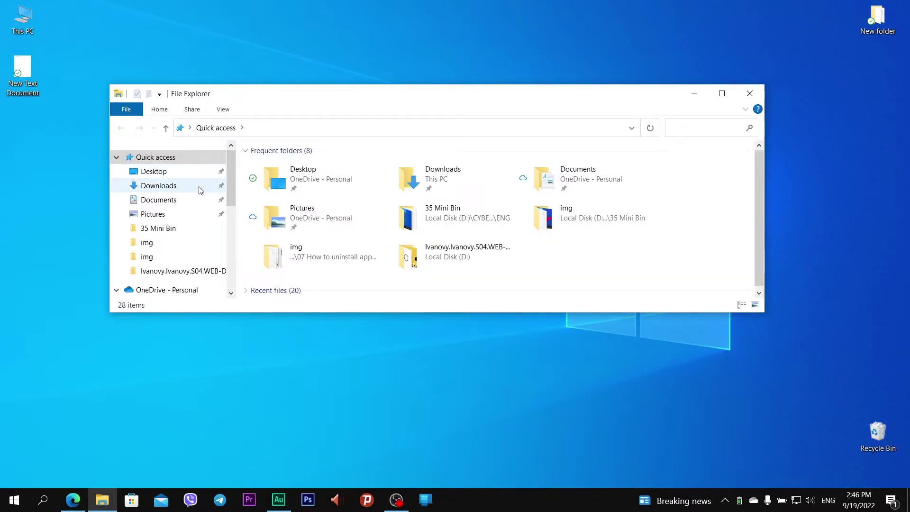
pyautogui.click(200, 190)
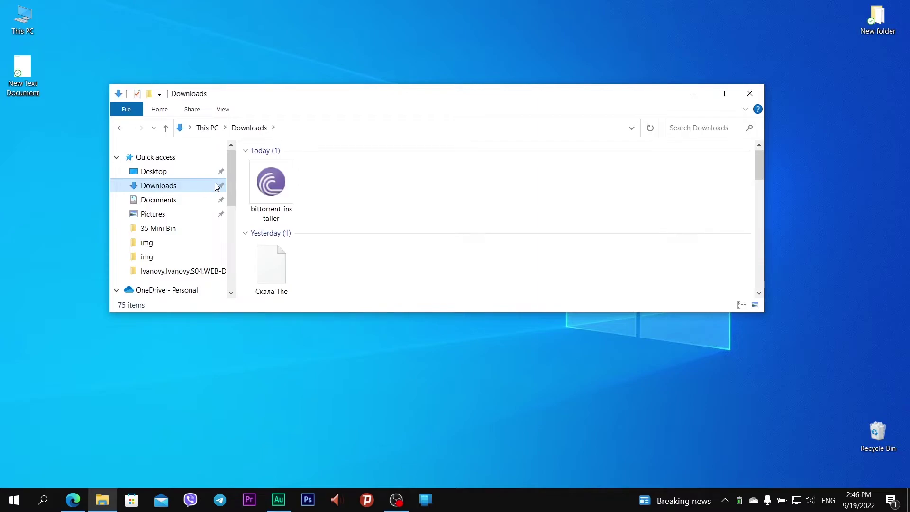
pyautogui.click(271, 181)
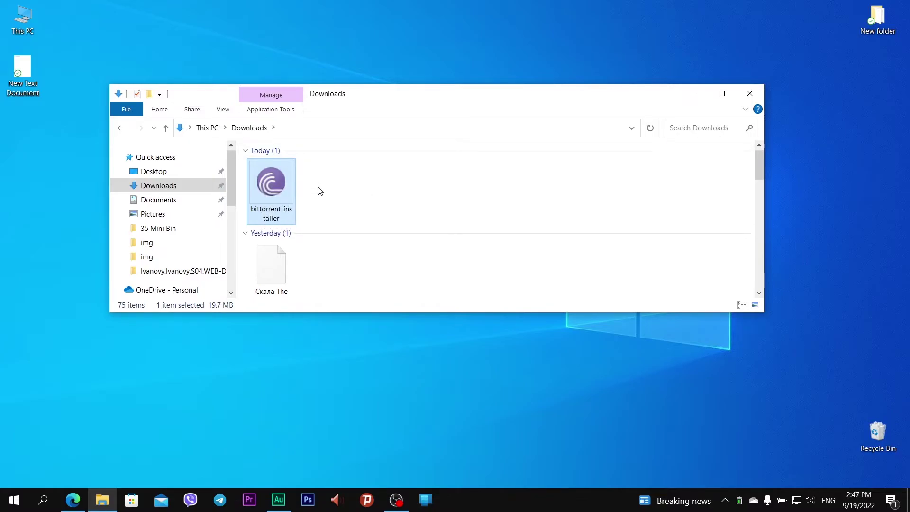
# Install BitTorrent 7.11 with default configuration, accepting the license and declining Chrome.
pyautogui.doubleClick(290, 179)
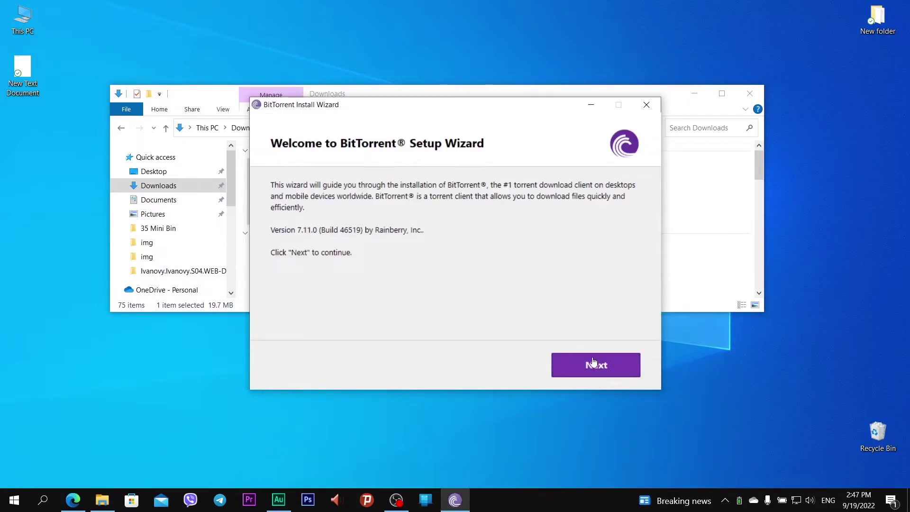
pyautogui.click(627, 365)
pyautogui.click(624, 364)
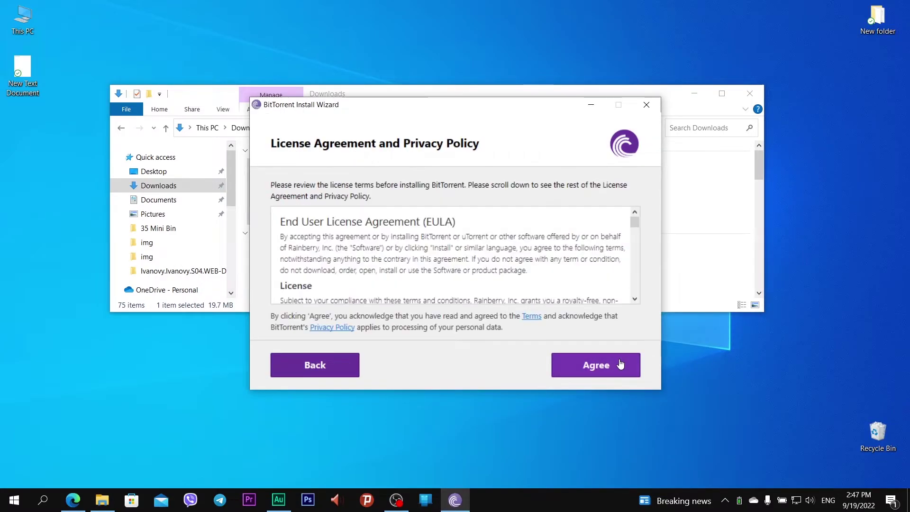
pyautogui.click(591, 367)
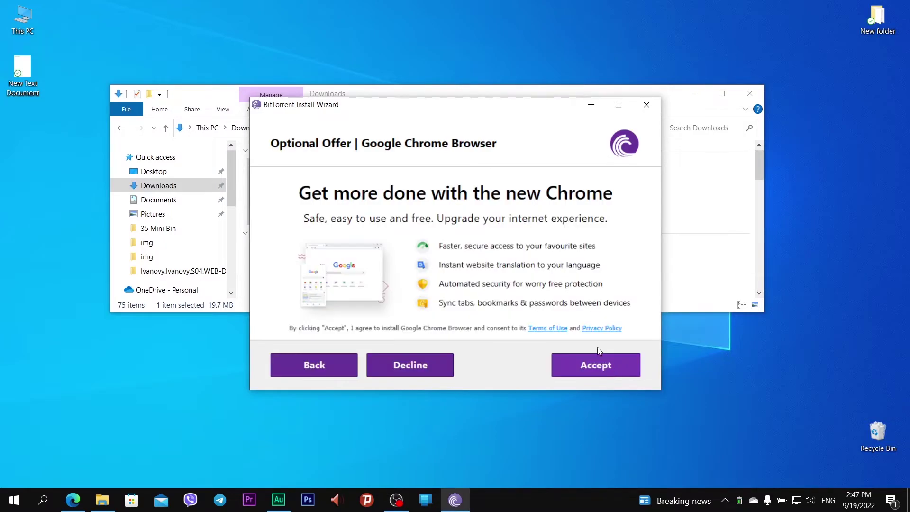
pyautogui.click(423, 368)
pyautogui.click(571, 366)
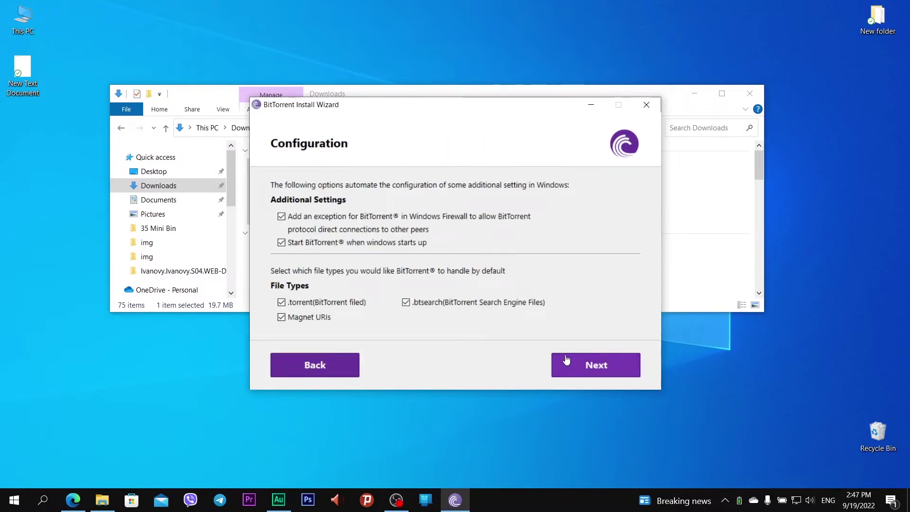
pyautogui.click(604, 374)
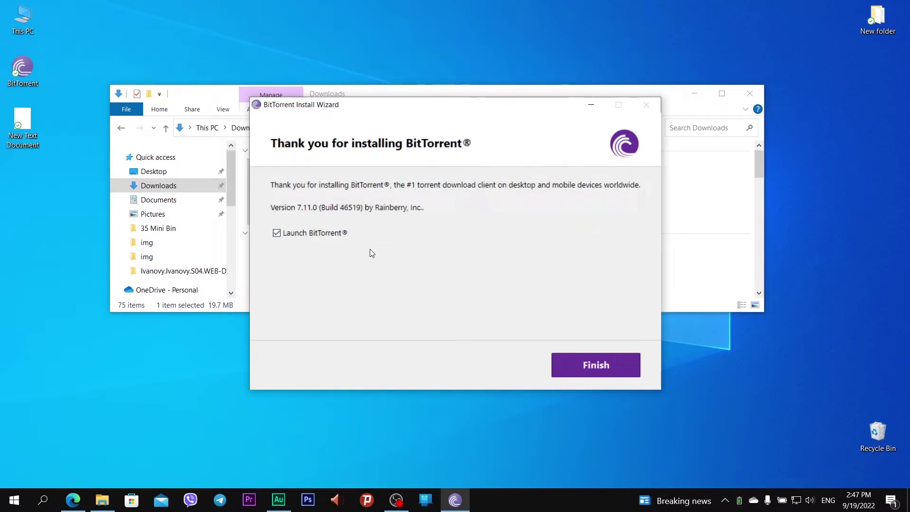
# Launch BitTorrent, reposition its window, show Torrents (0) and decline the BTFS offer.
pyautogui.click(623, 368)
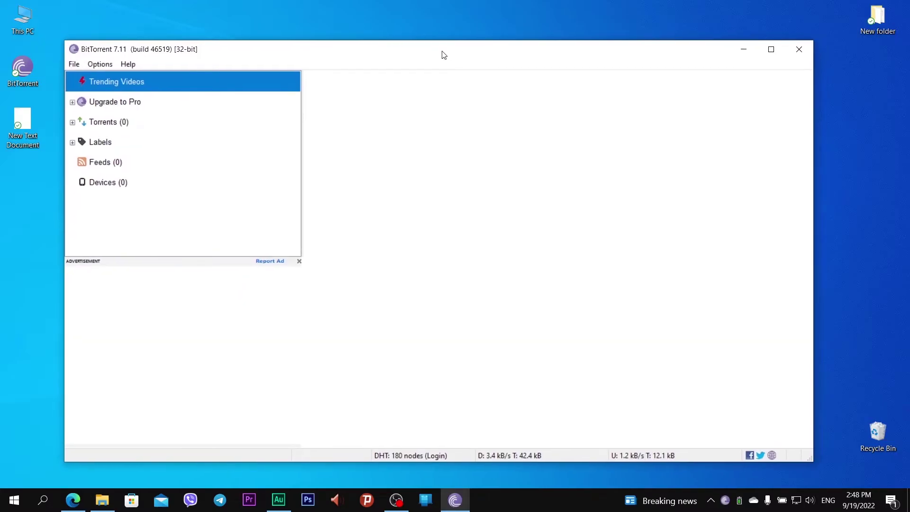
pyautogui.moveTo(443, 57); pyautogui.dragTo(457, 52)
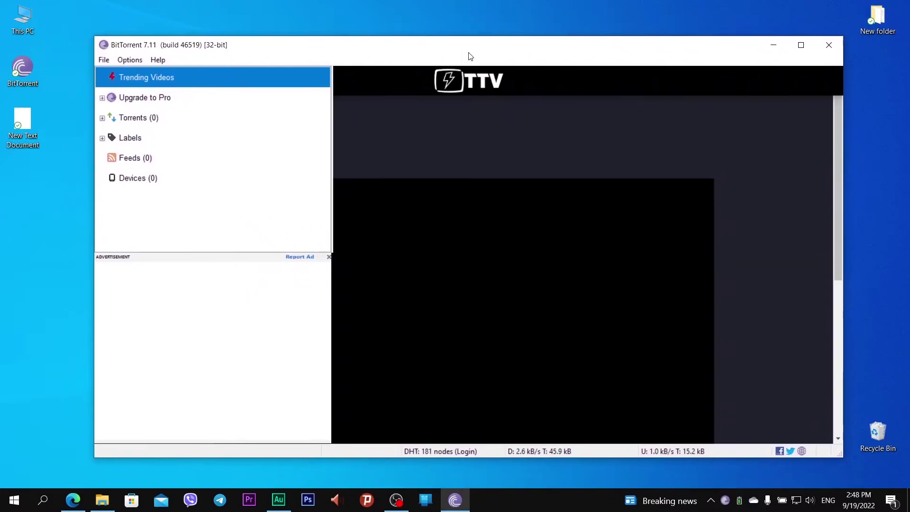
pyautogui.moveTo(455, 52); pyautogui.dragTo(438, 56)
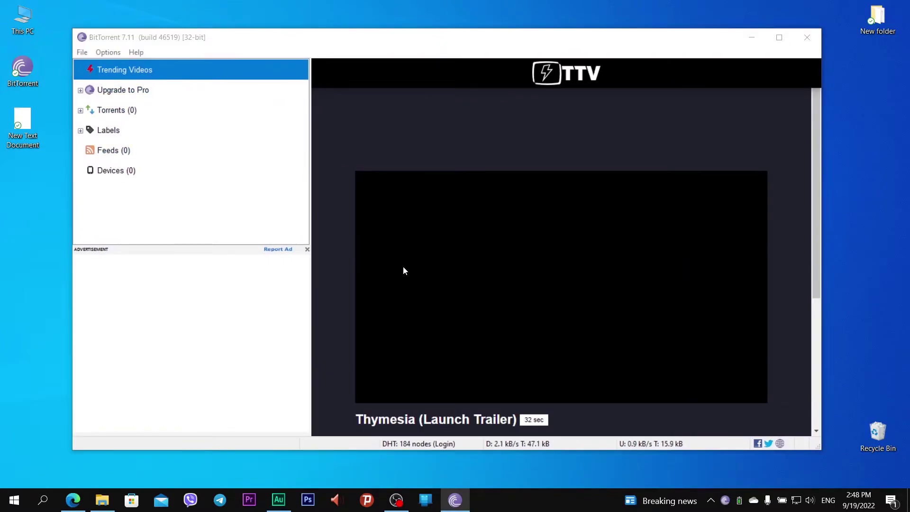
pyautogui.scroll(-3, 482, 270)
pyautogui.scroll(1, 661, 258)
pyautogui.scroll(2, 521, 266)
pyautogui.click(114, 110)
pyautogui.click(442, 332)
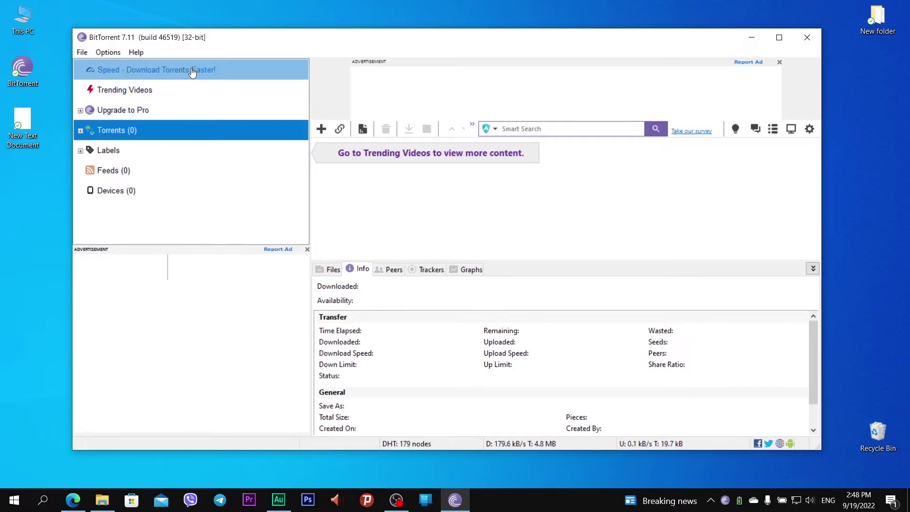
# Open Preferences from the Options menu and keep English as the interface language.
pyautogui.click(108, 53)
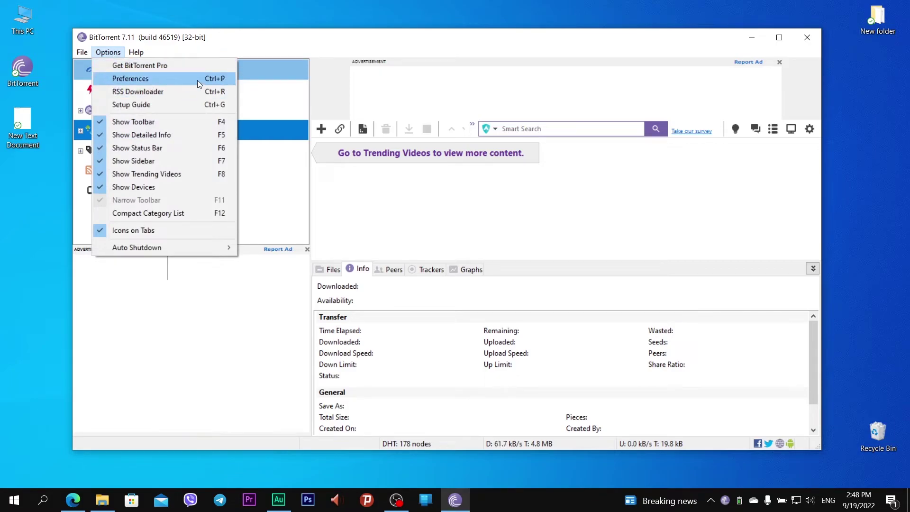
pyautogui.click(197, 81)
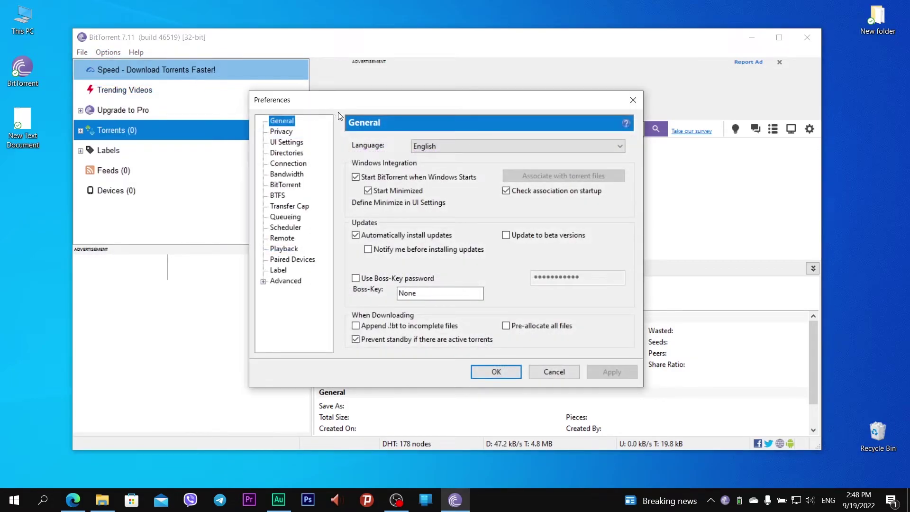
pyautogui.click(489, 149)
pyautogui.click(454, 143)
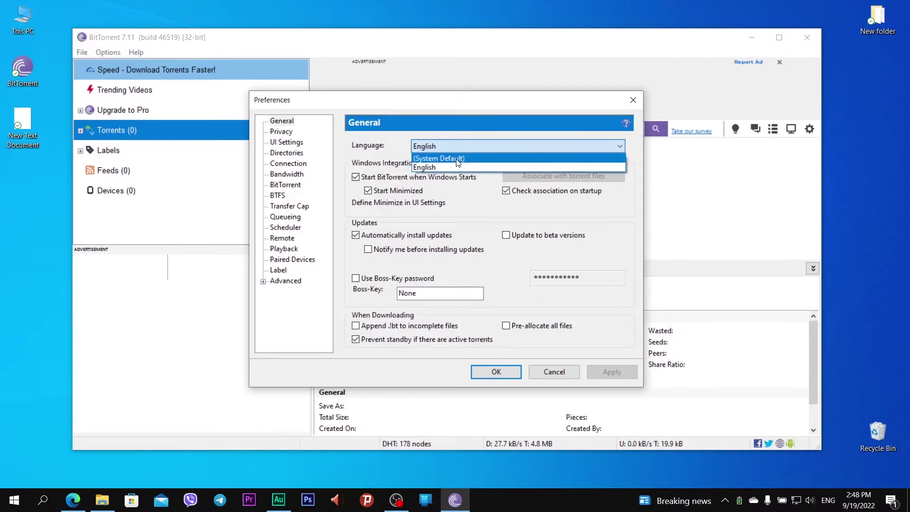
pyautogui.click(459, 109)
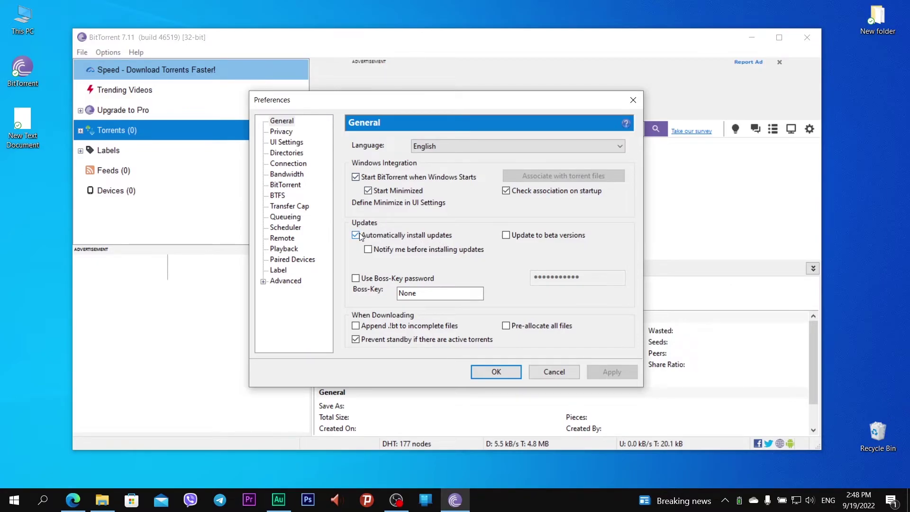
# Set new downloads to be saved in Local Disk (D:).
pyautogui.click(302, 155)
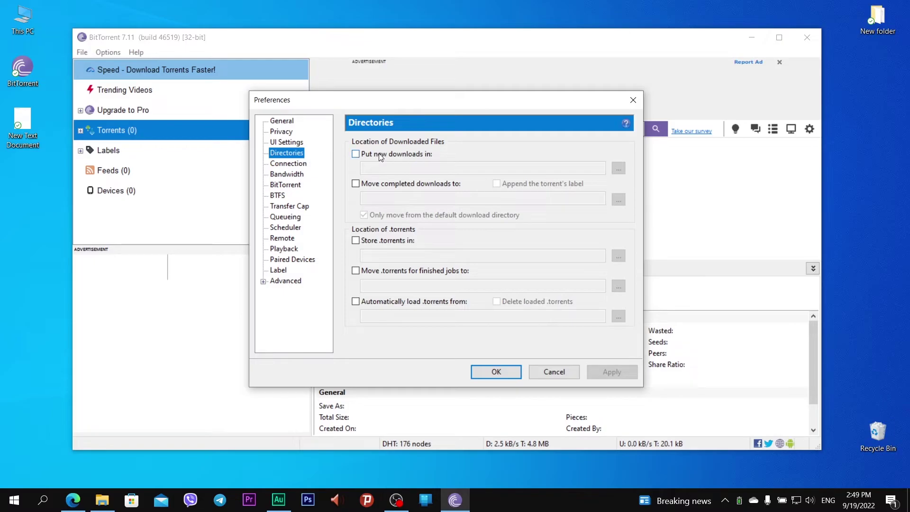
pyautogui.click(356, 154)
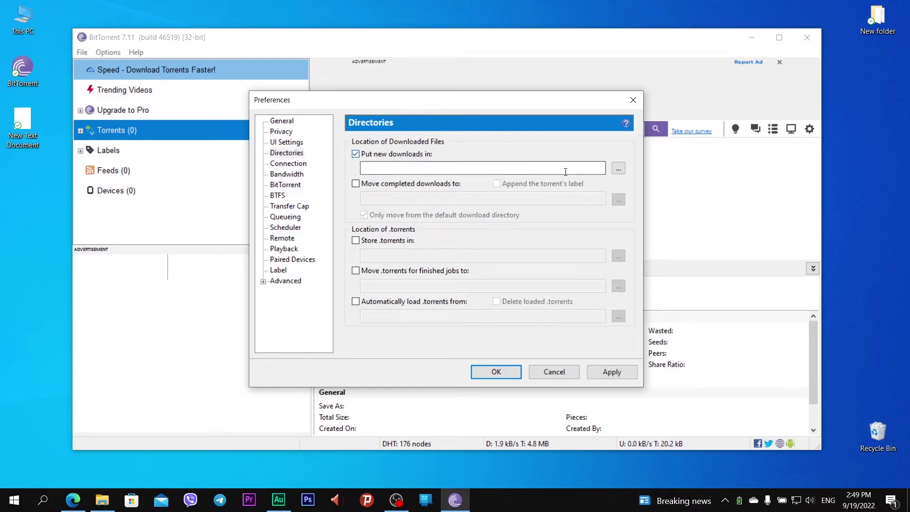
pyautogui.click(617, 170)
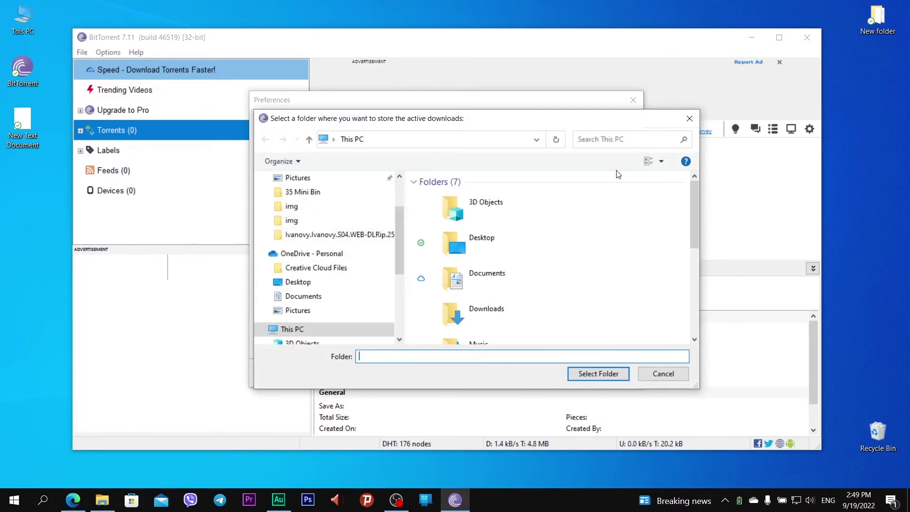
pyautogui.scroll(-3, 512, 214)
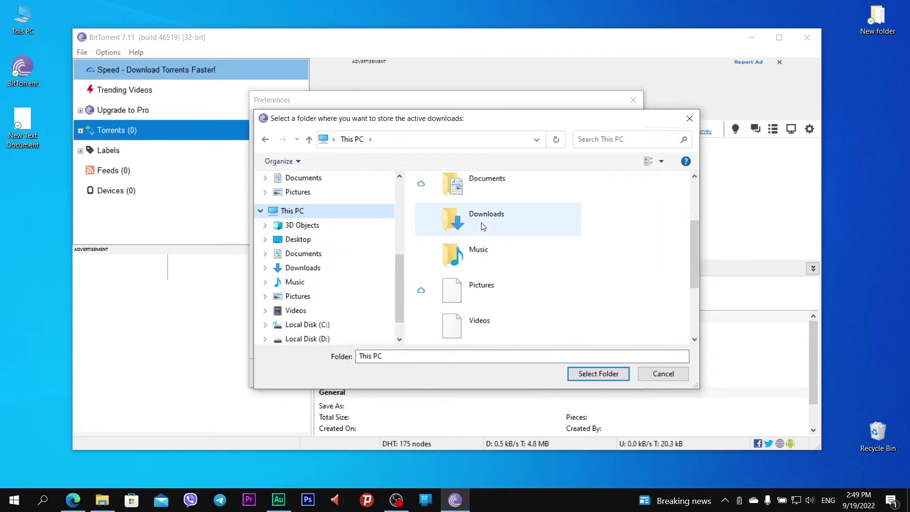
pyautogui.scroll(-3, 488, 227)
pyautogui.click(532, 255)
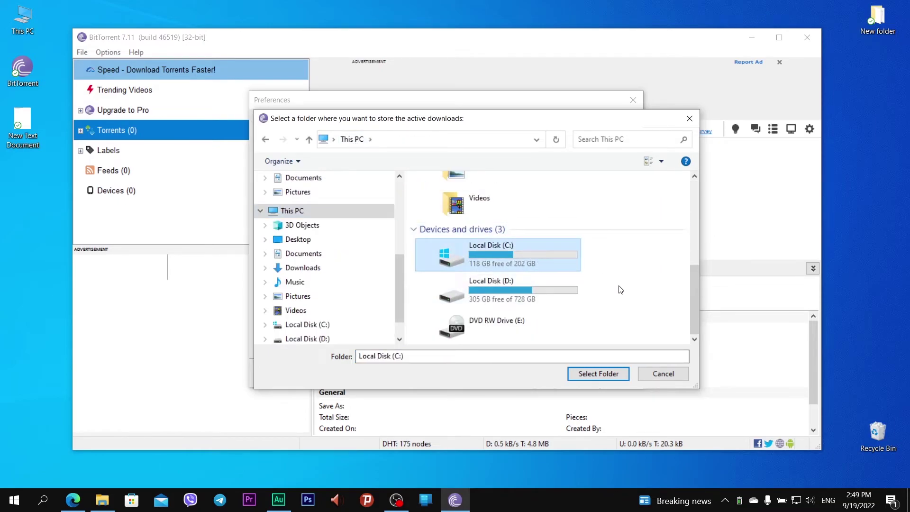
pyautogui.click(556, 293)
pyautogui.click(594, 375)
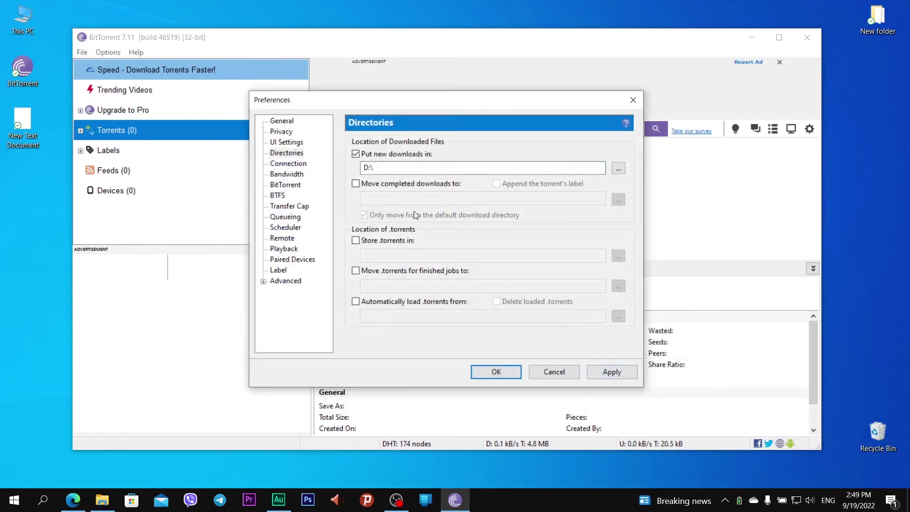
# Enable moving completed downloads to Local Disk (D:).
pyautogui.click(444, 185)
pyautogui.click(618, 201)
pyautogui.scroll(-3, 485, 280)
pyautogui.click(486, 281)
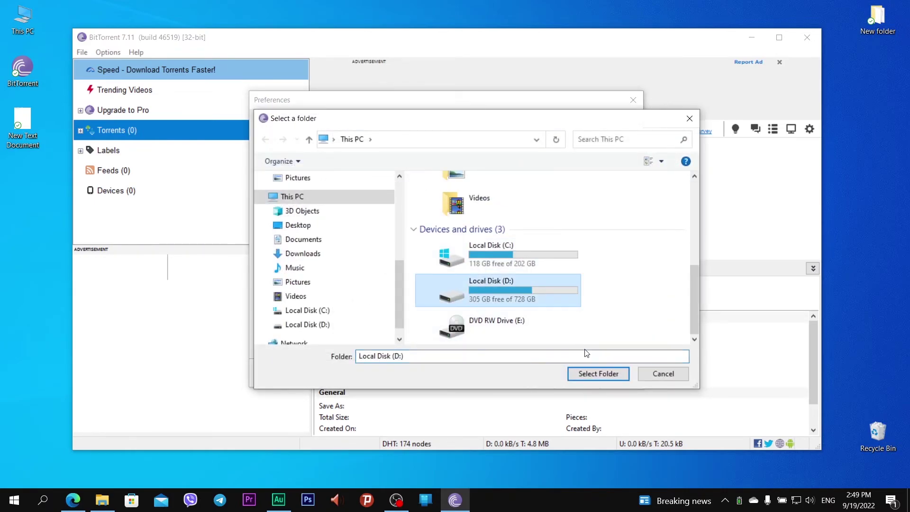
pyautogui.click(587, 367)
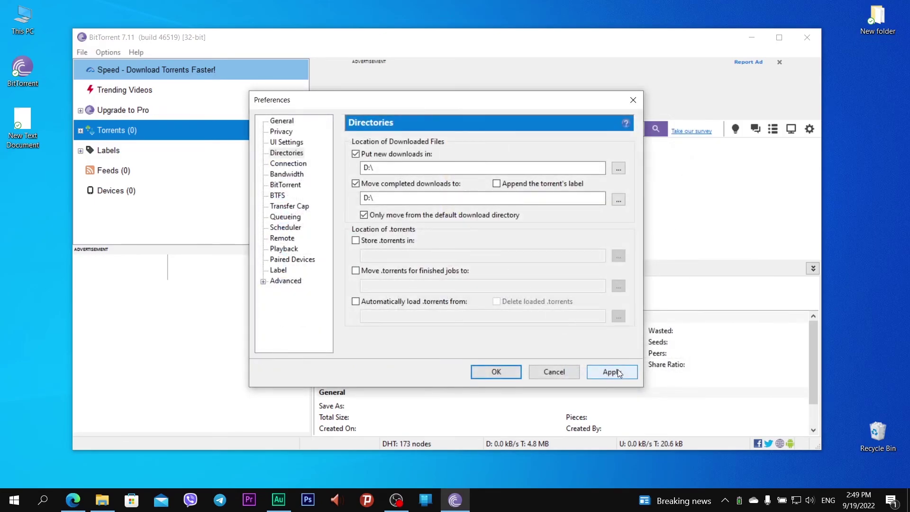